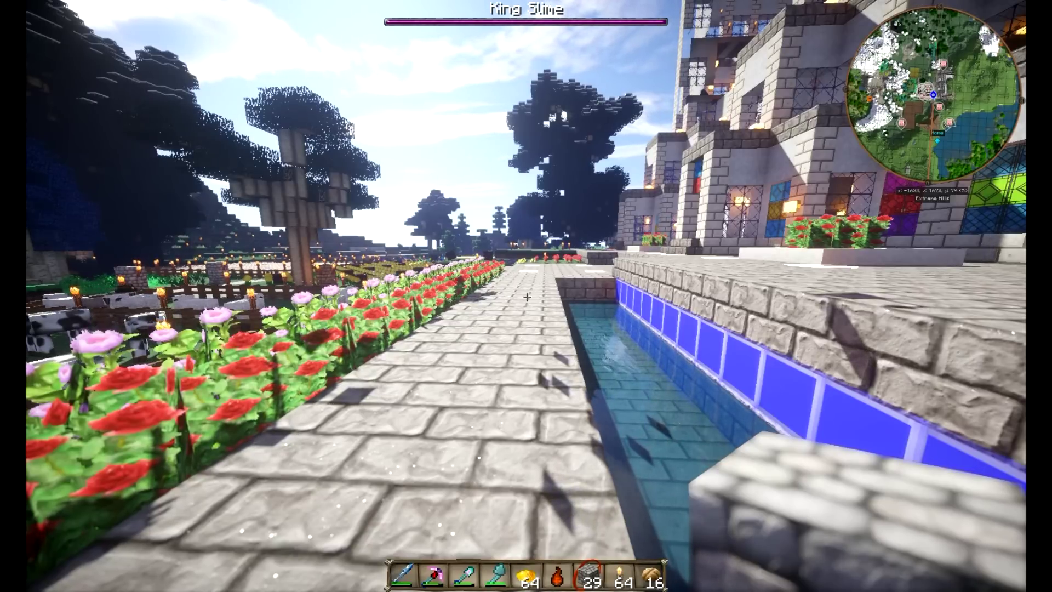
Open the 9minecraft page for Sonic Ether's Unbelievable Shaders Mod and follow the GLSL Shaders Mod link in its install instructions.
mouse_move(527, 296)
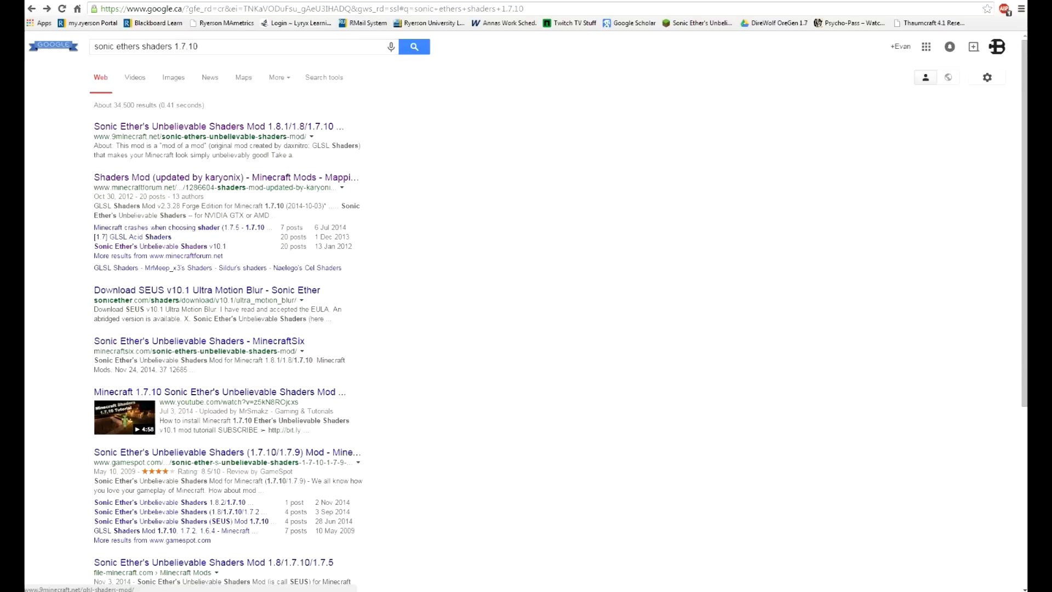
left_click(213, 126)
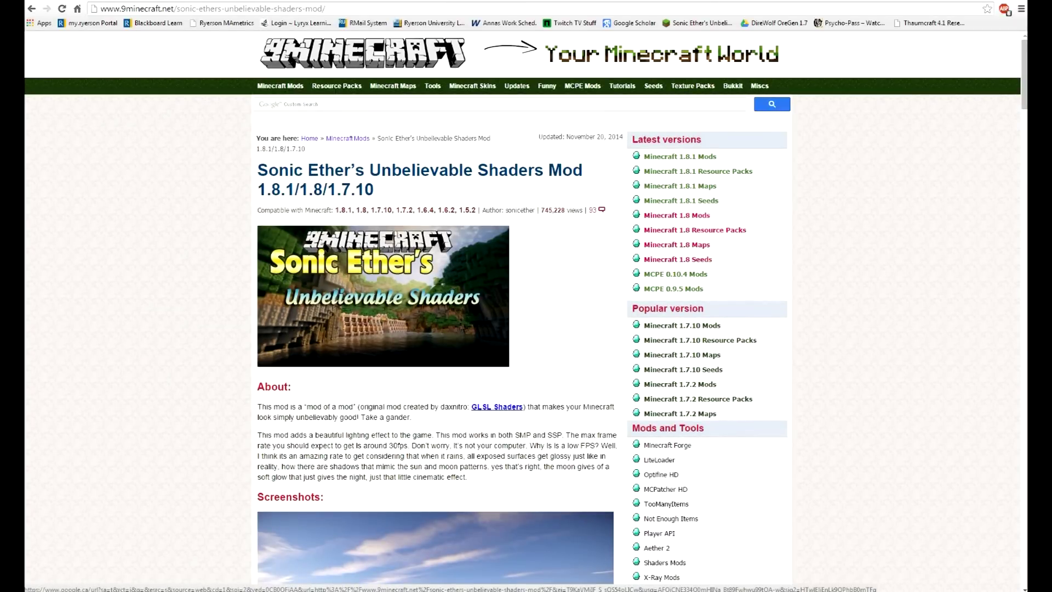
scroll(526, 306, "down", 3)
scroll(526, 307, "down", 1)
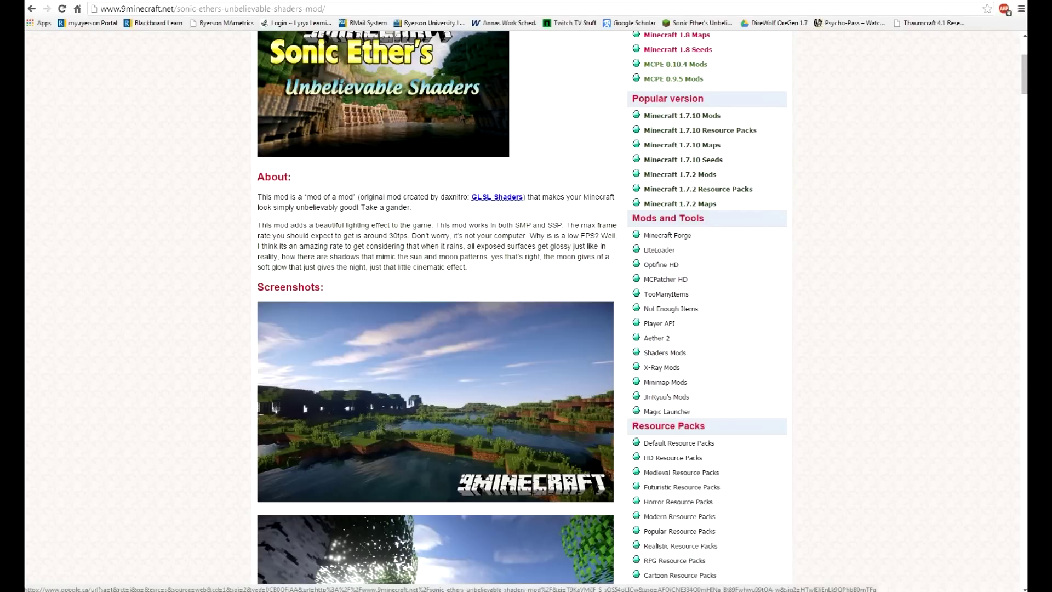
scroll(435, 306, "down", 20)
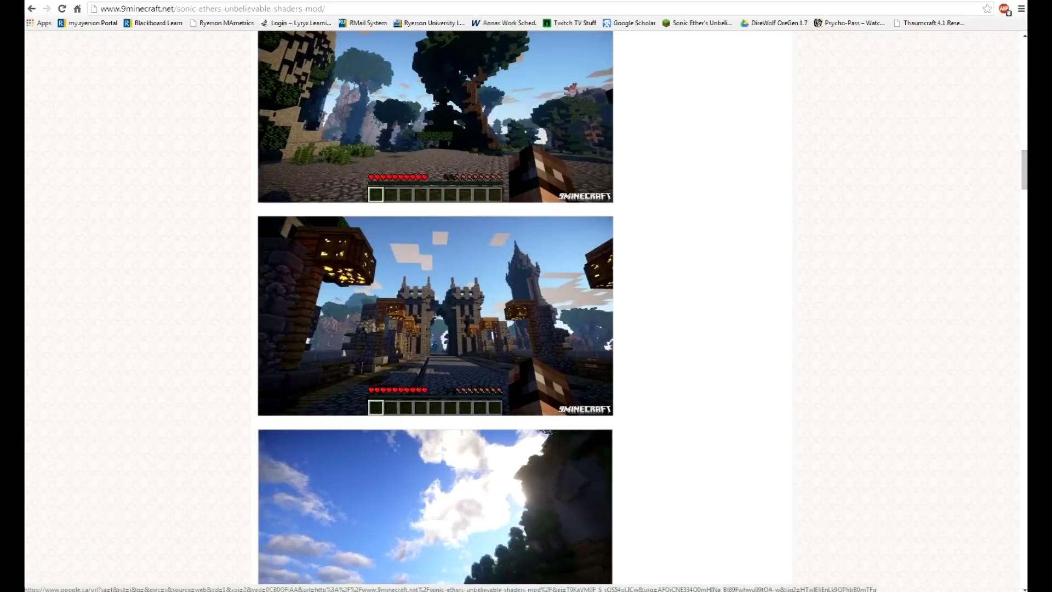
scroll(435, 306, "down", 20)
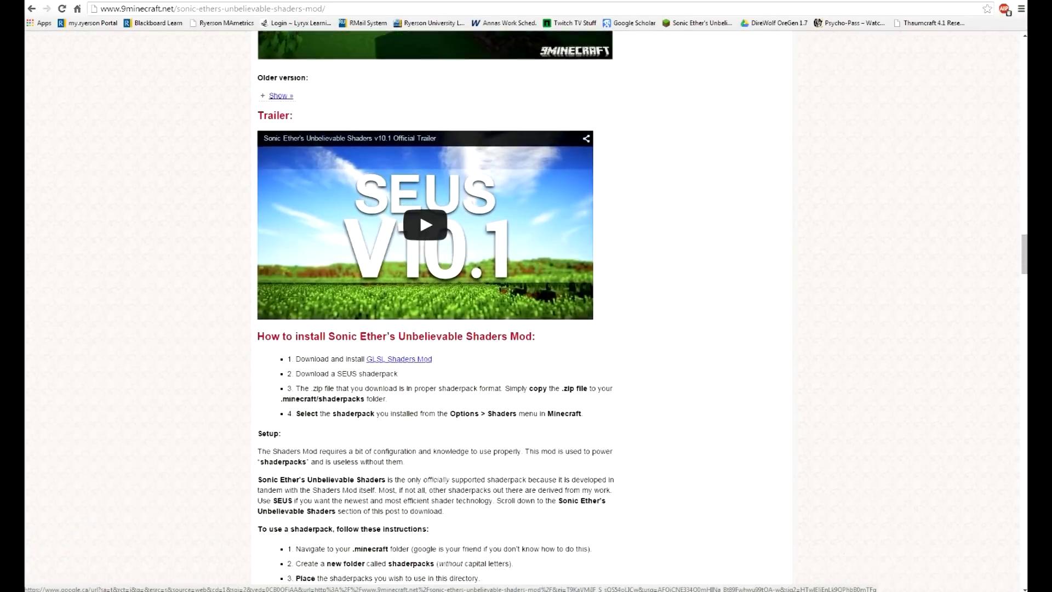
scroll(436, 307, "down", 2)
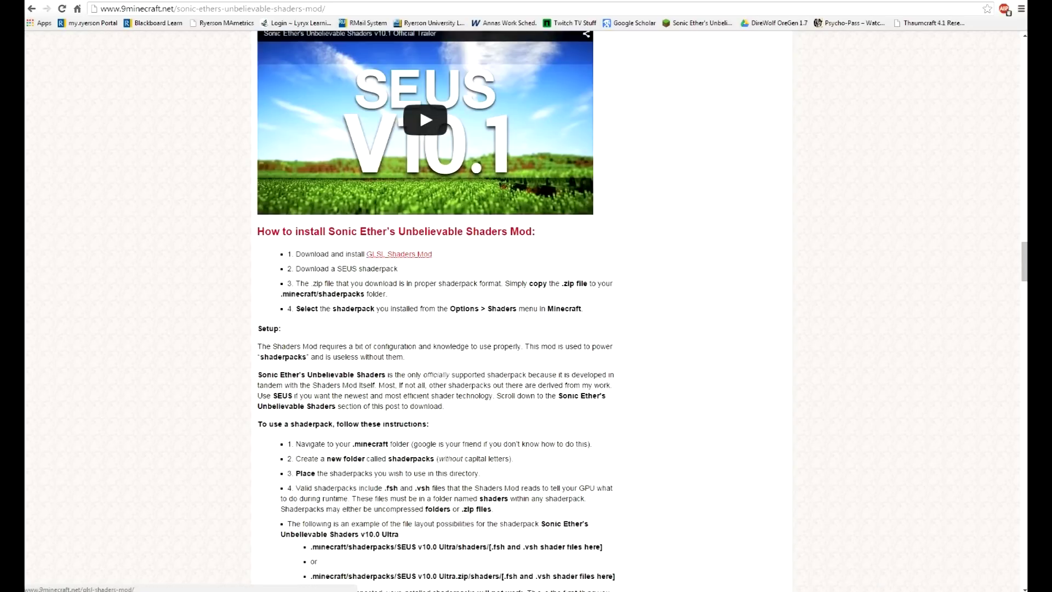
left_click(399, 254)
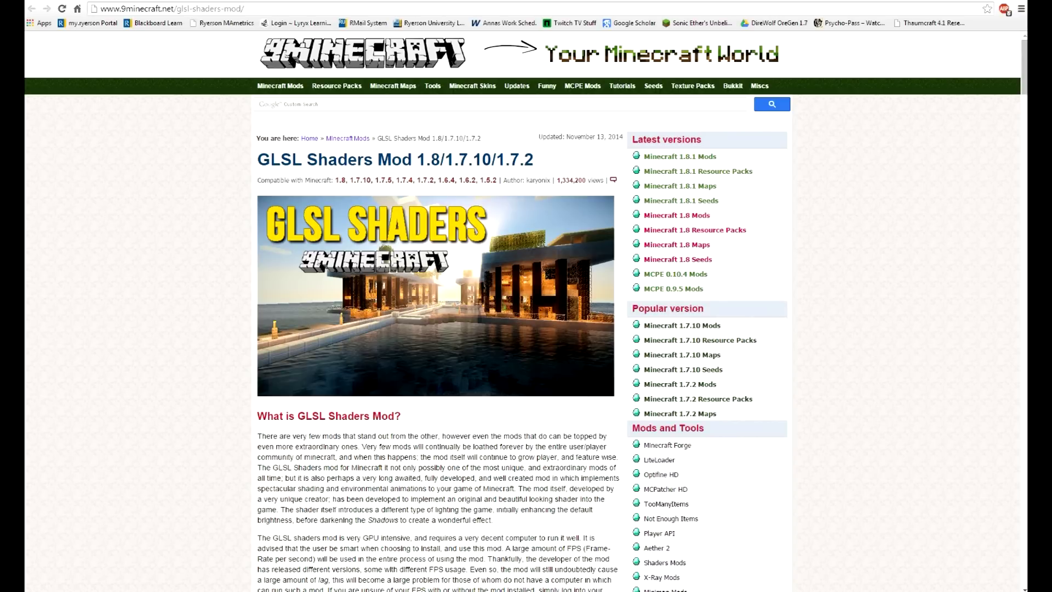
Download the GLSL Shaders Mod jar from its download links, keep the file, and show it in its folder.
scroll(526, 329, "down", 5)
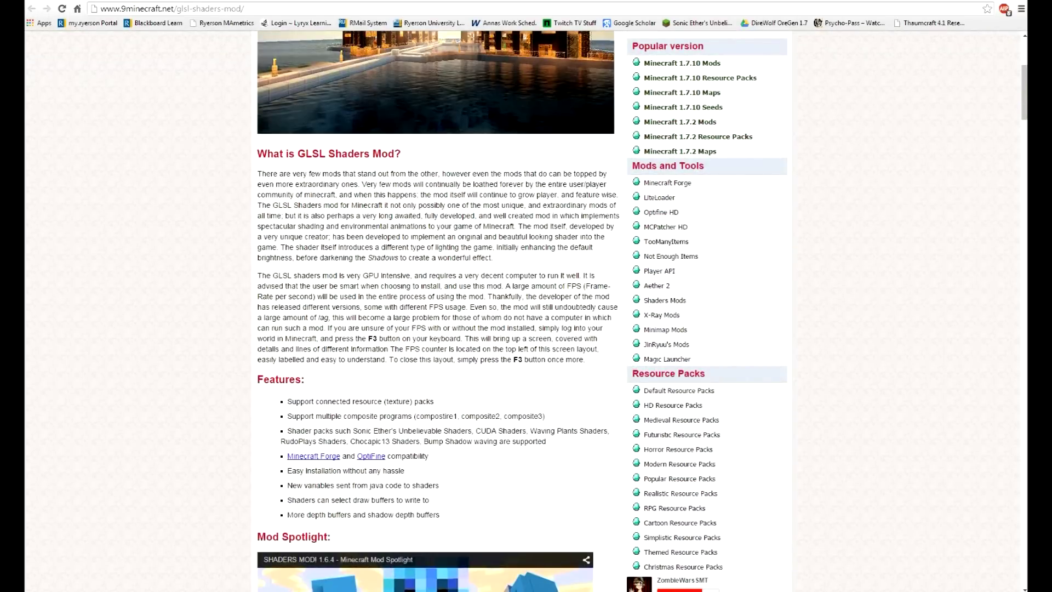
scroll(526, 328, "up", 5)
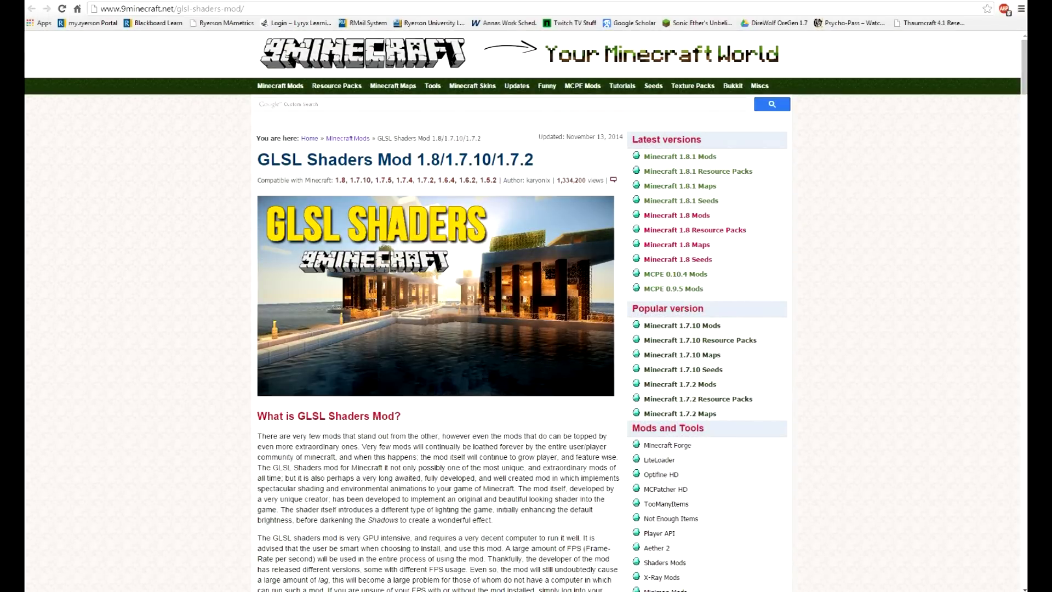
scroll(526, 329, "down", 10)
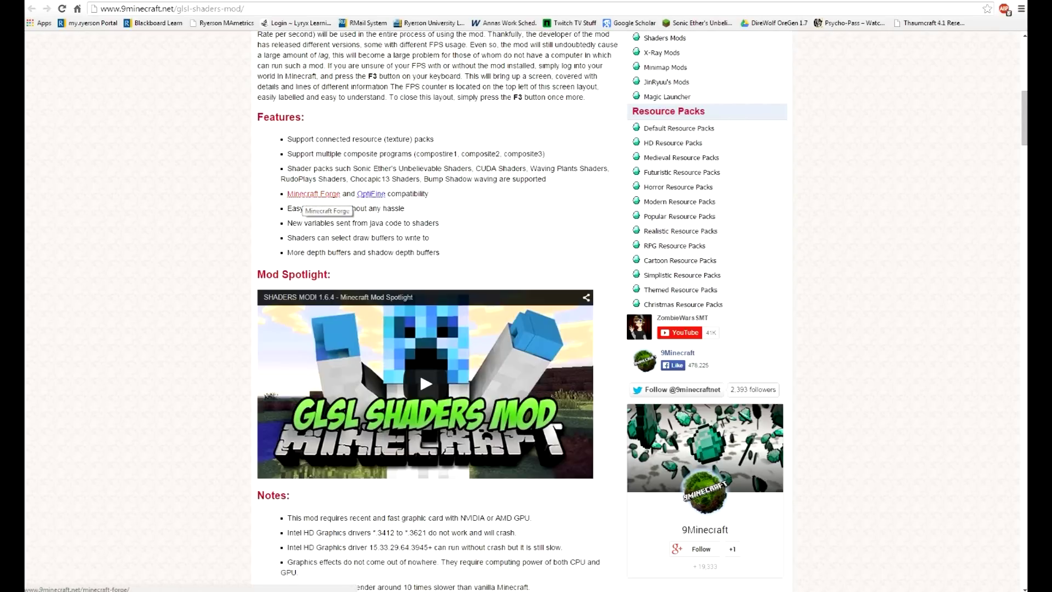
scroll(310, 198, "down", 4)
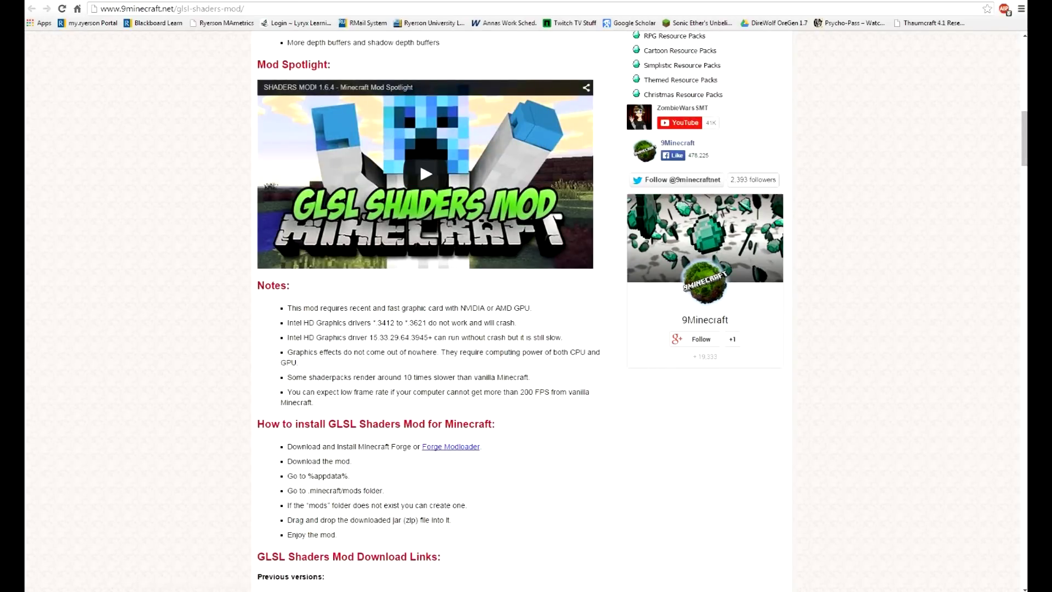
scroll(427, 307, "down", 2)
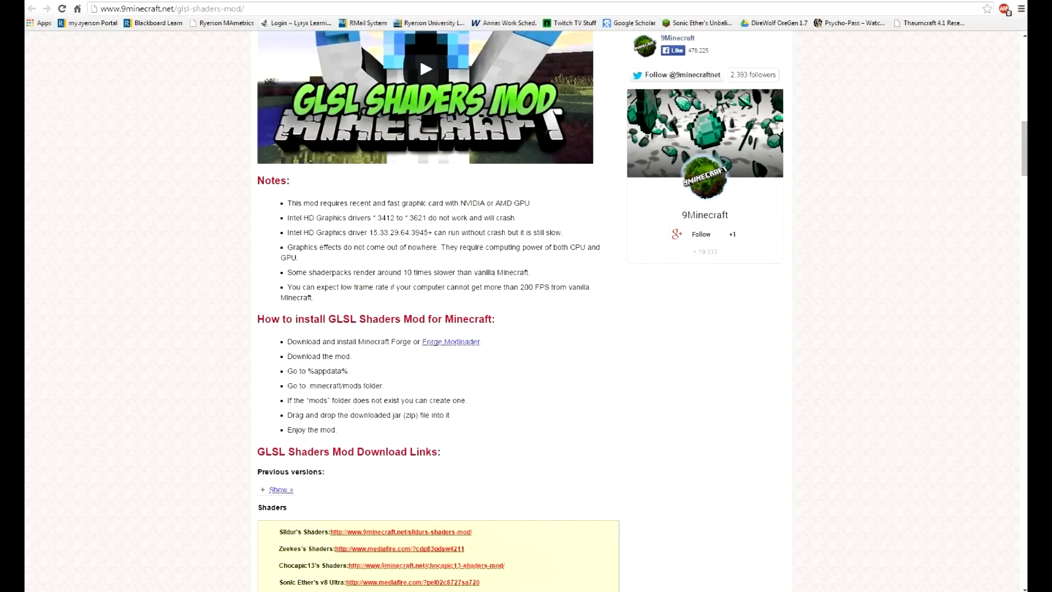
scroll(438, 306, "down", 5)
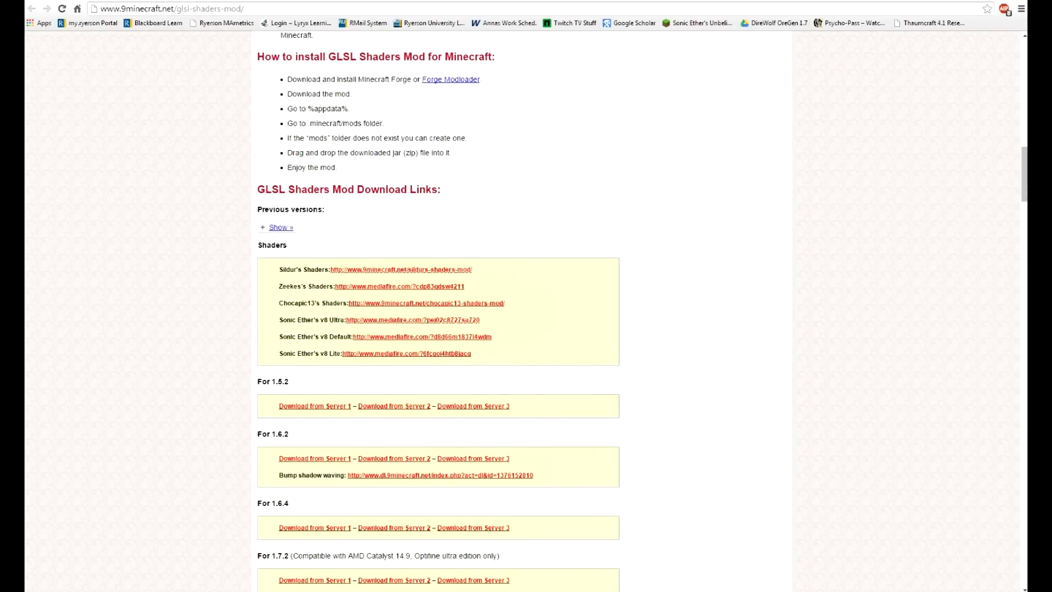
scroll(438, 307, "down", 4)
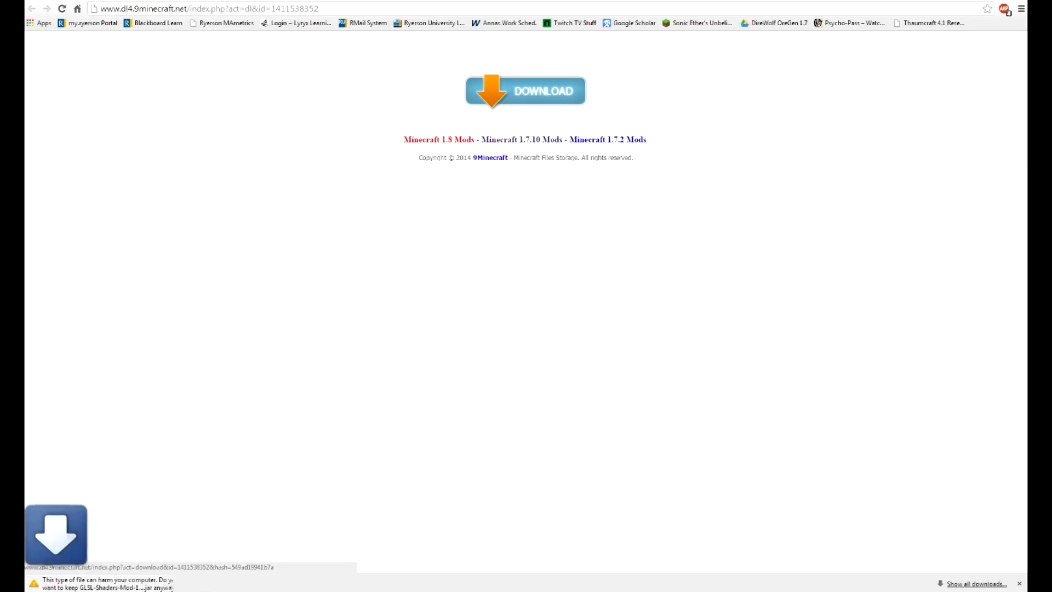
left_click(214, 583)
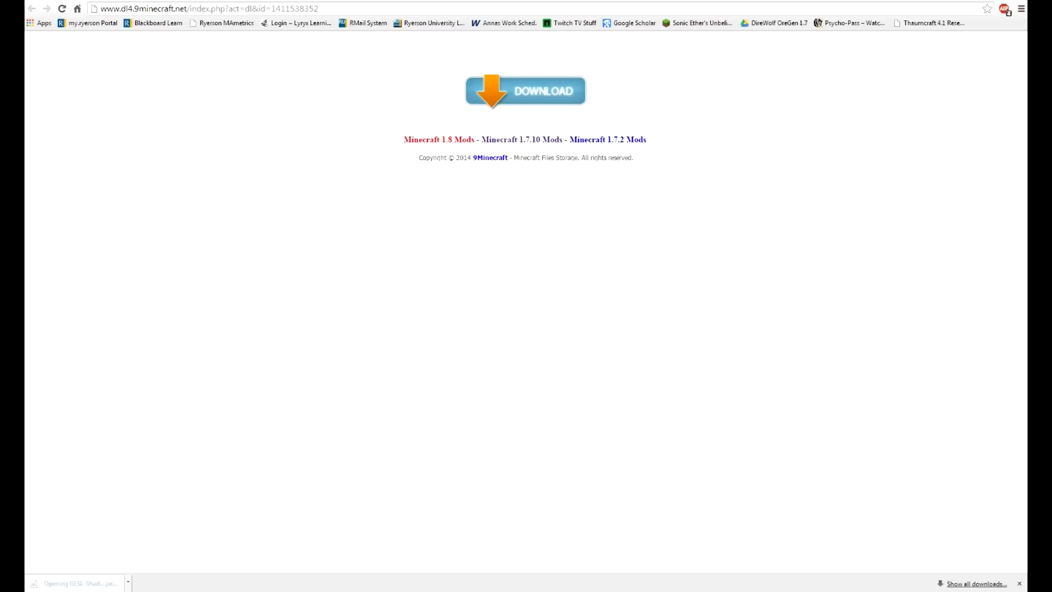
right_click(76, 583)
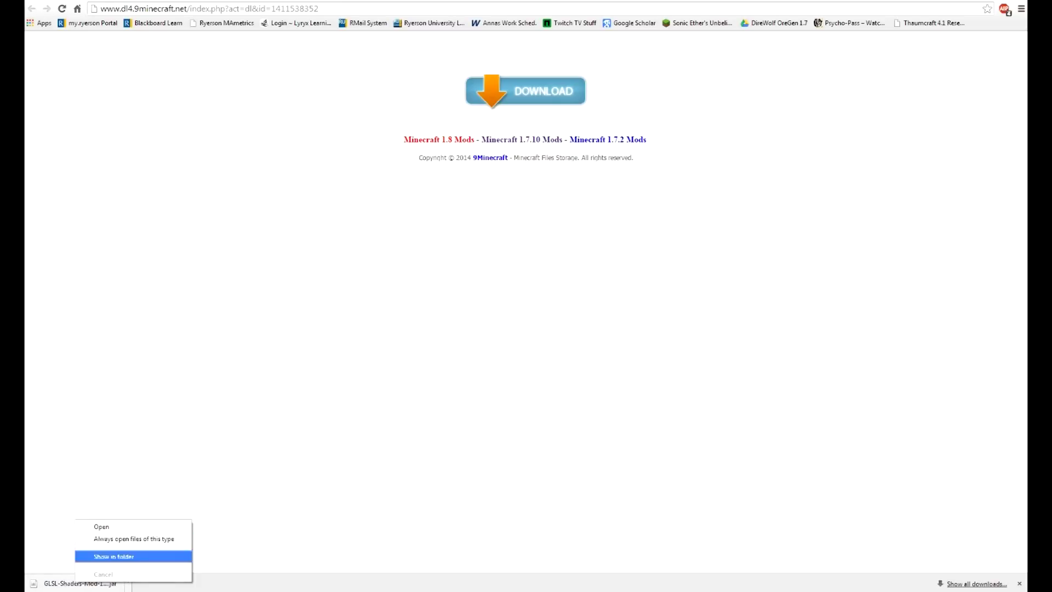
left_click(131, 553)
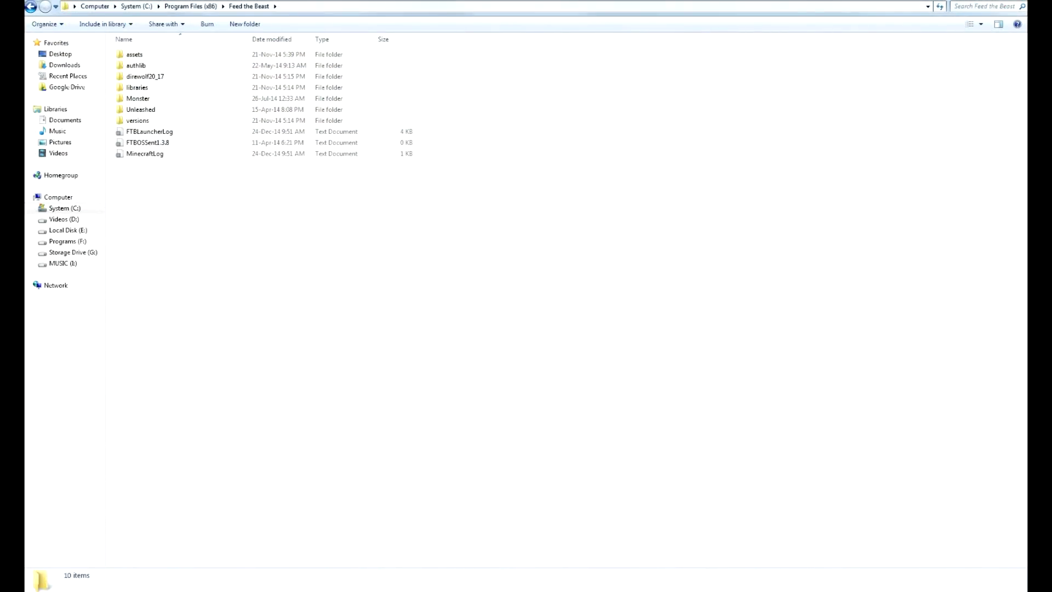
Switch to Minecraft 1.7.10 and open the resource pack folder from the Resource Packs options.
mouse_move(264, 591)
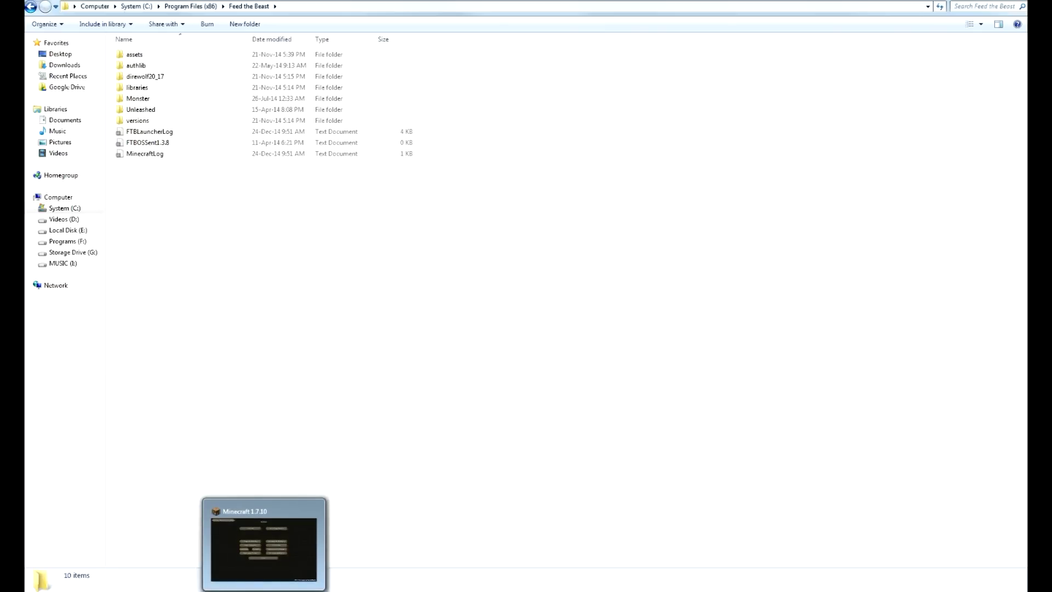
left_click(264, 547)
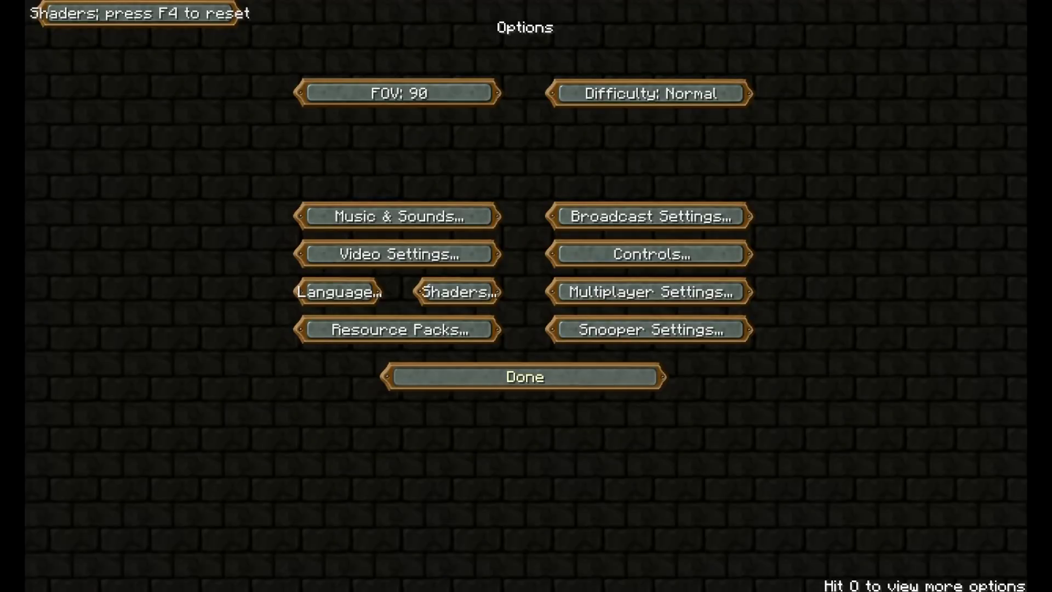
left_click(400, 329)
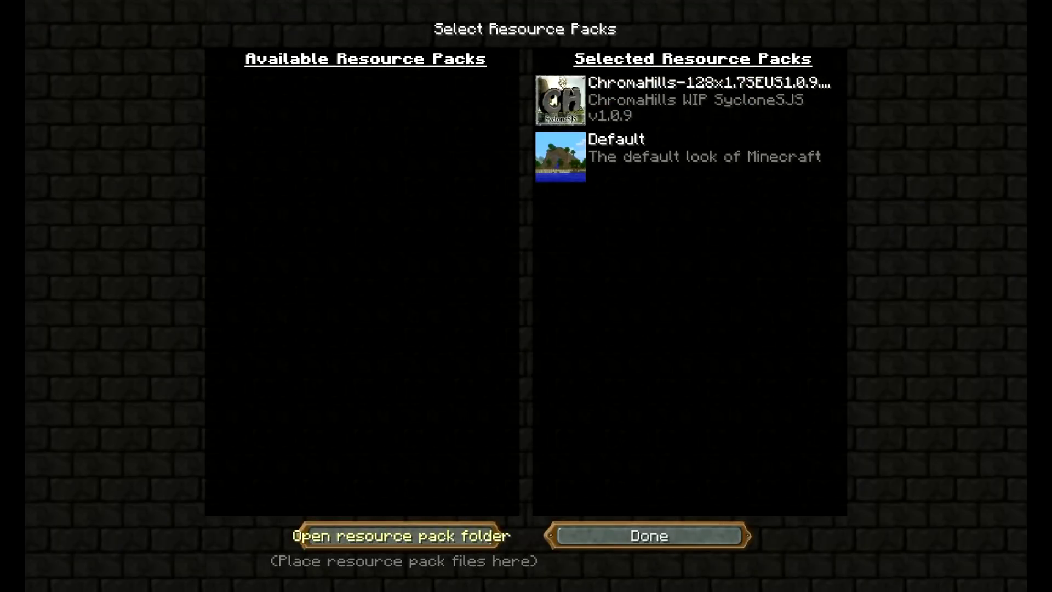
left_click(400, 535)
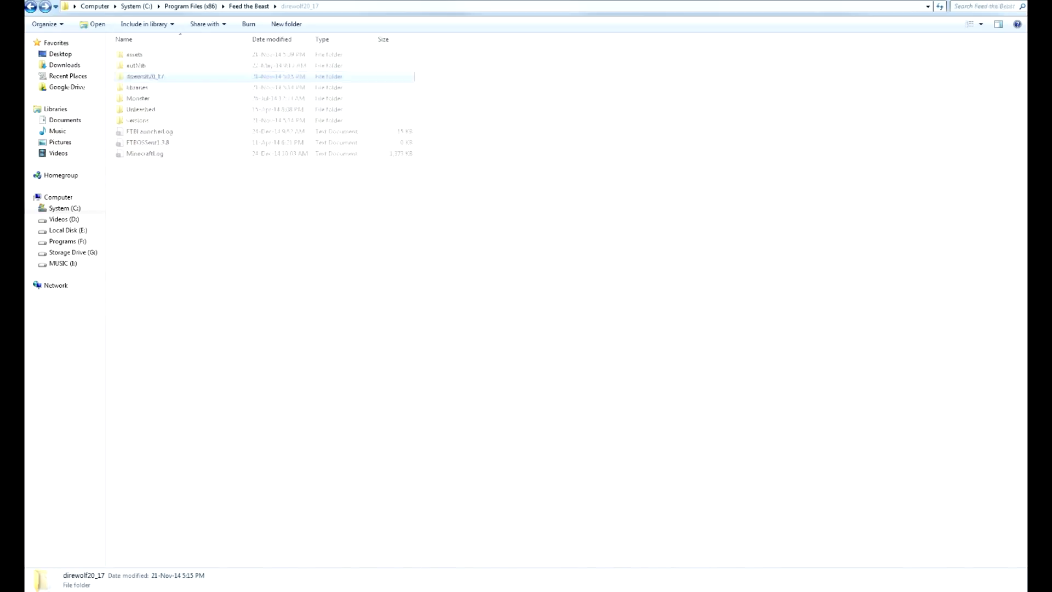
Open the mods folder under direwolf20_17's minecraft folder and select the ShadersModCore-v2.3.28-mc1.7.10-f file.
key("Return")
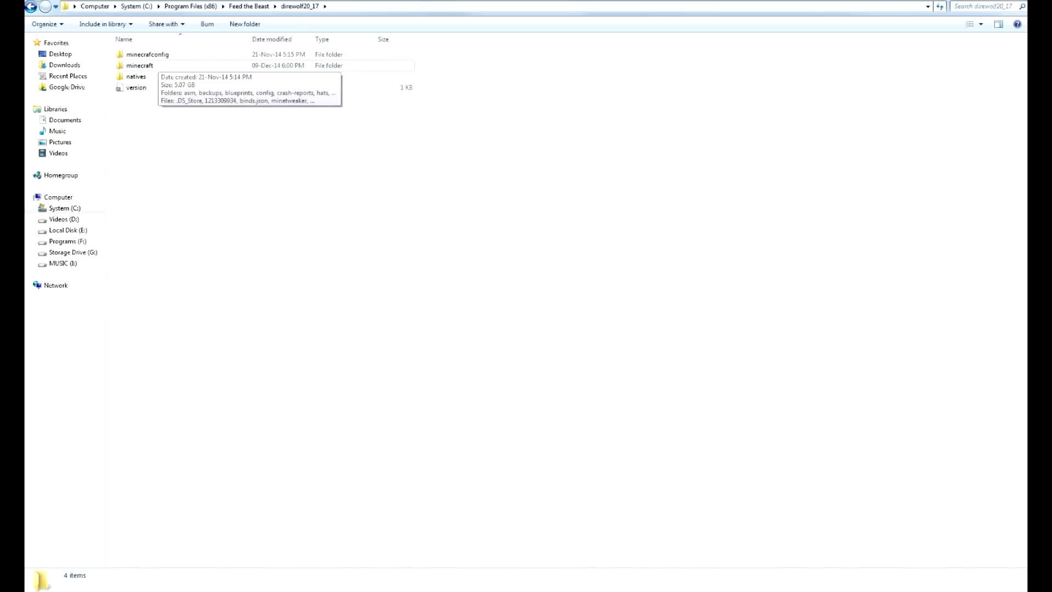
key("Return")
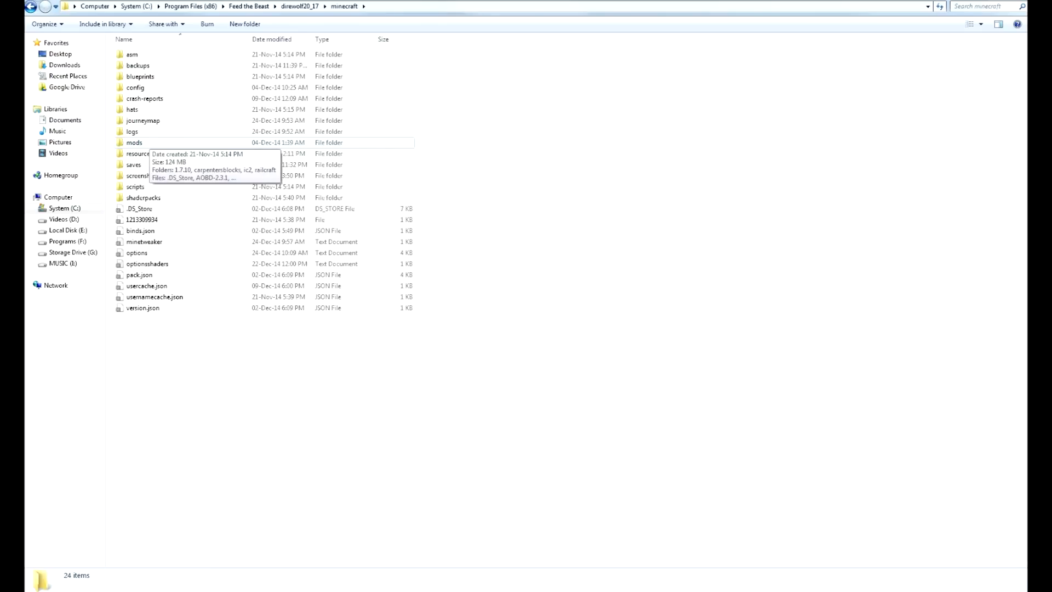
double_click(137, 143)
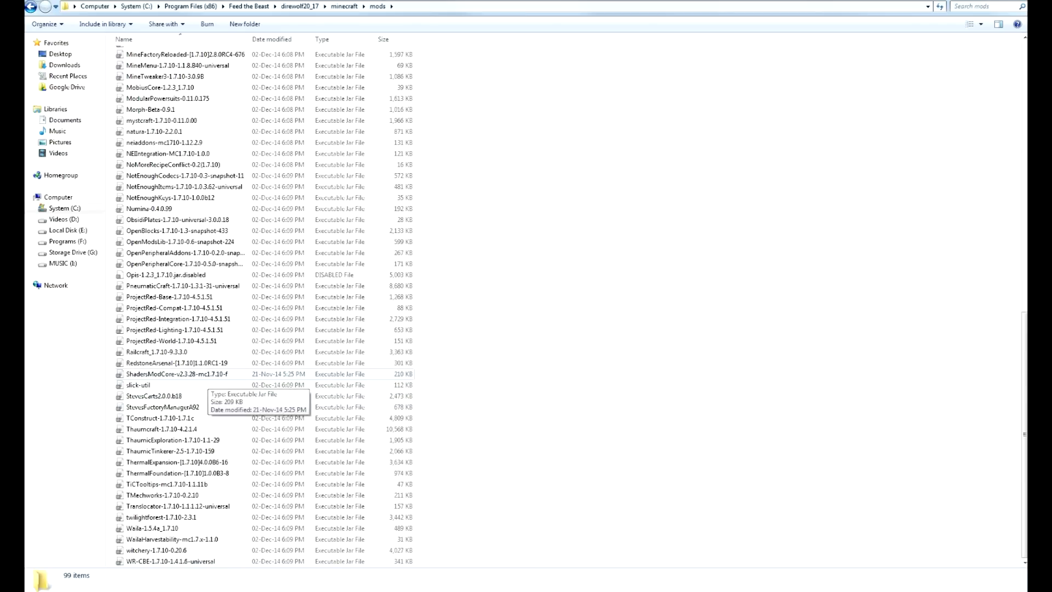
left_click(204, 374)
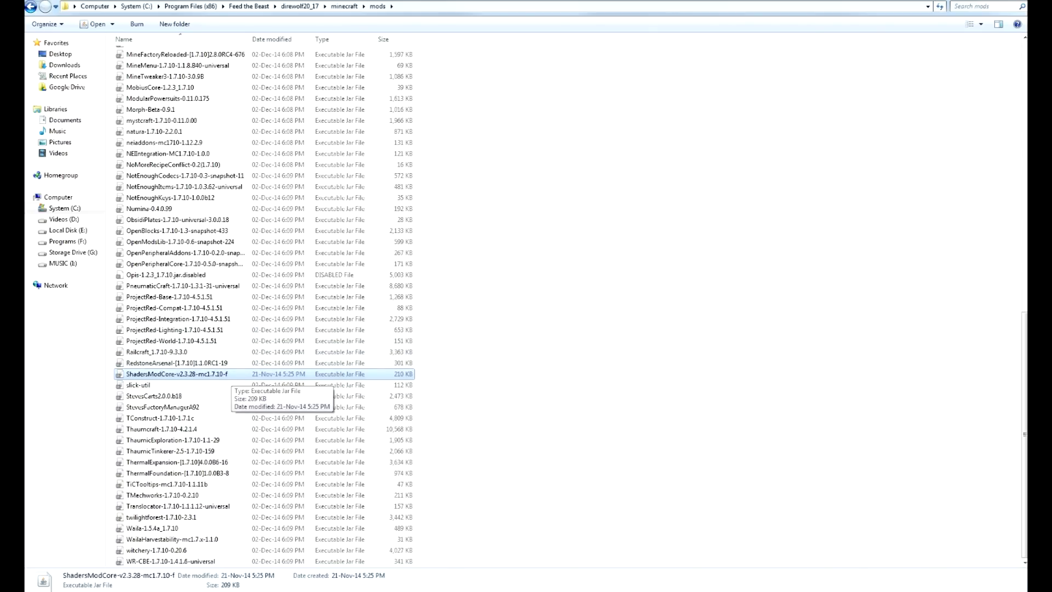
Return to the minecraft folder and open its shaderpacks folder.
key("BackSpace")
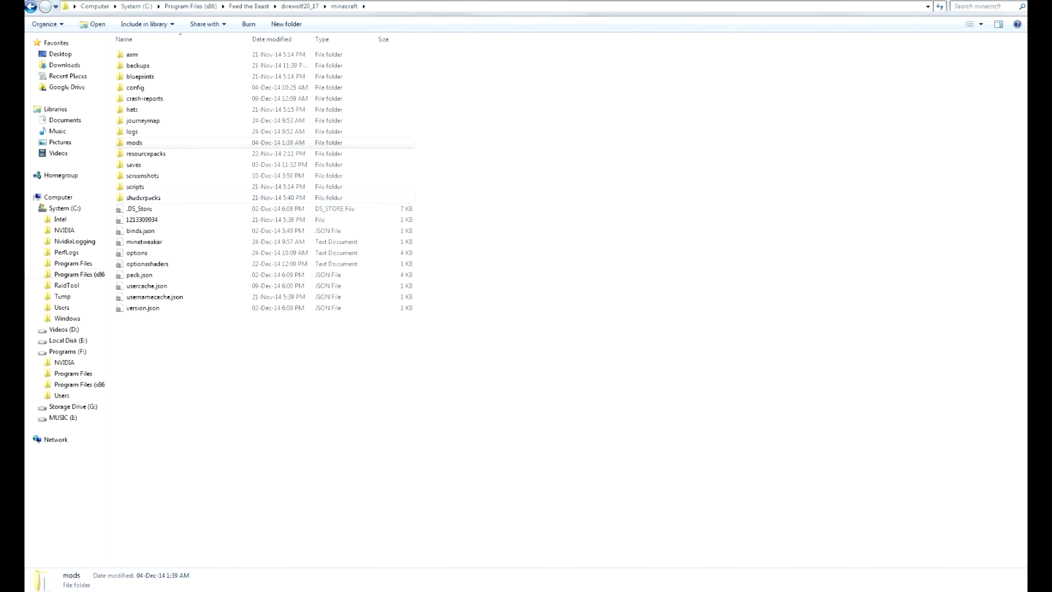
left_click(143, 197)
key("Return")
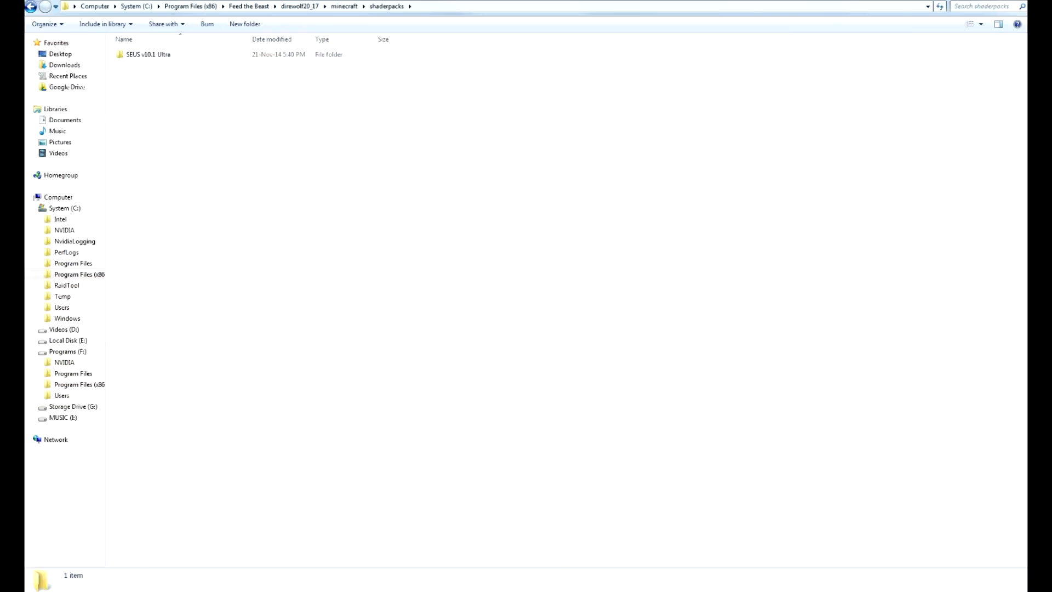
Switch to Chrome and download the SEUS Ultra DOF shaderpack for 1.7/1.8 from Server 1.
key("alt+Tab")
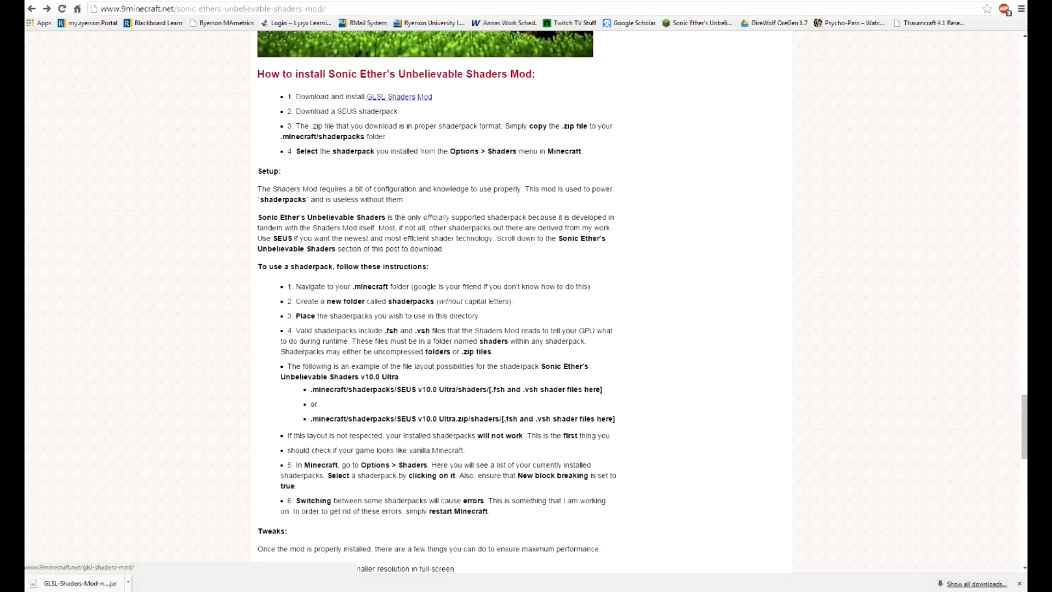
left_click(398, 97)
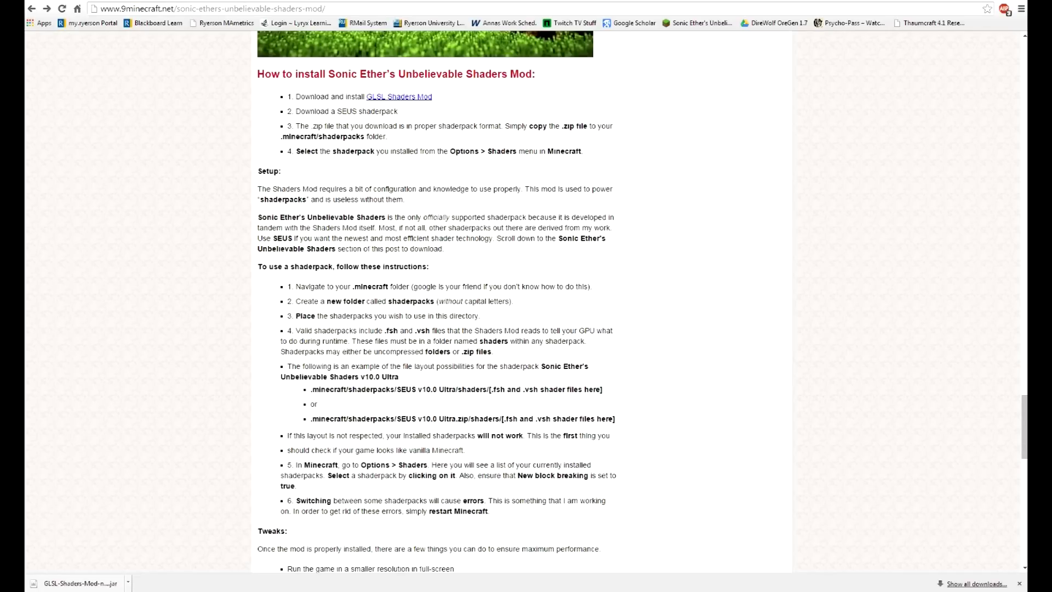
scroll(438, 301, "down", 5)
scroll(438, 301, "up", 1)
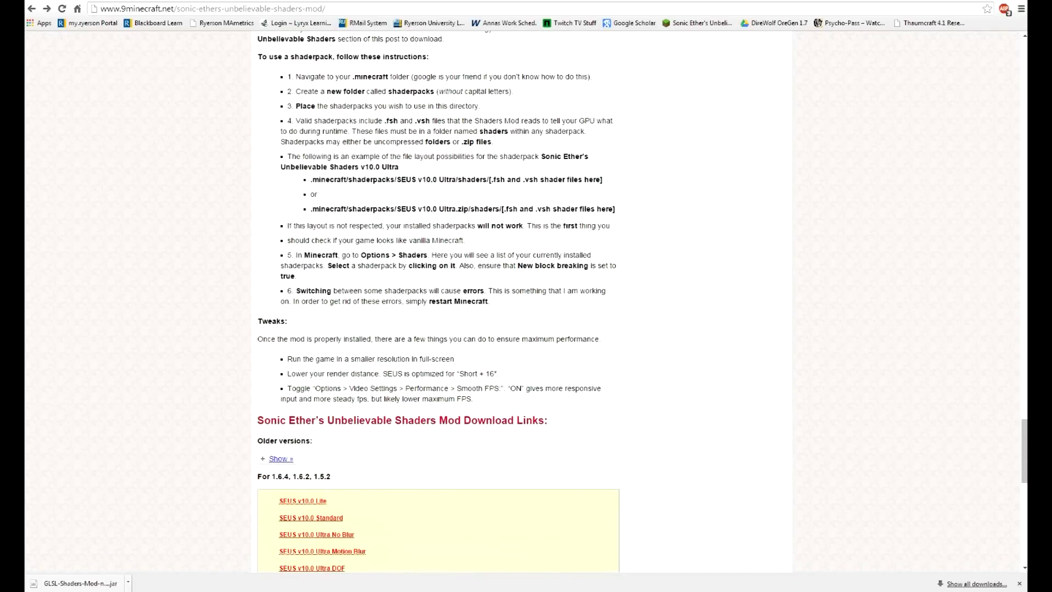
scroll(438, 301, "down", 8)
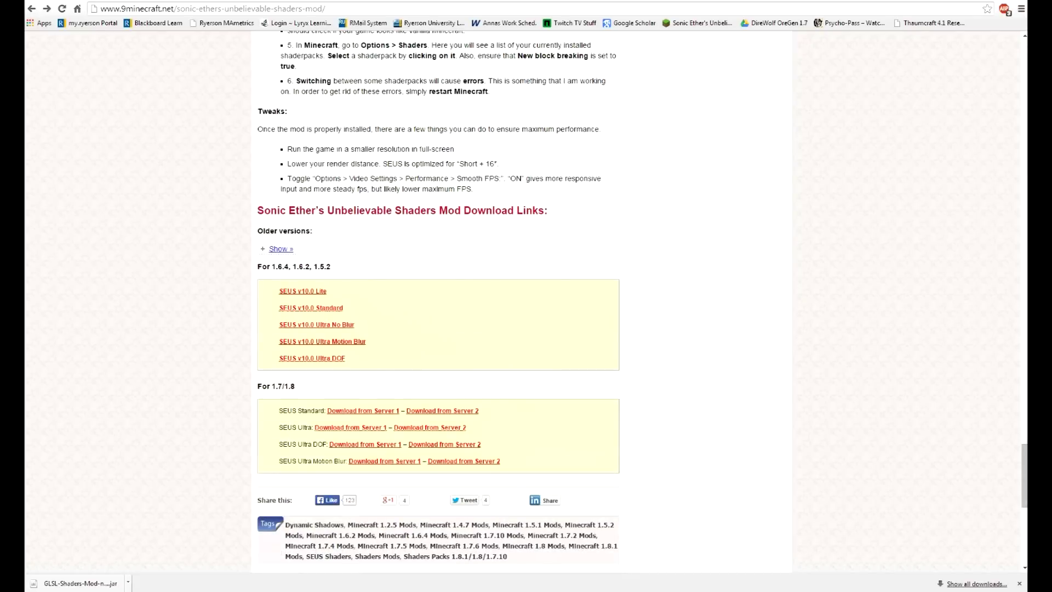
scroll(438, 301, "up", 1)
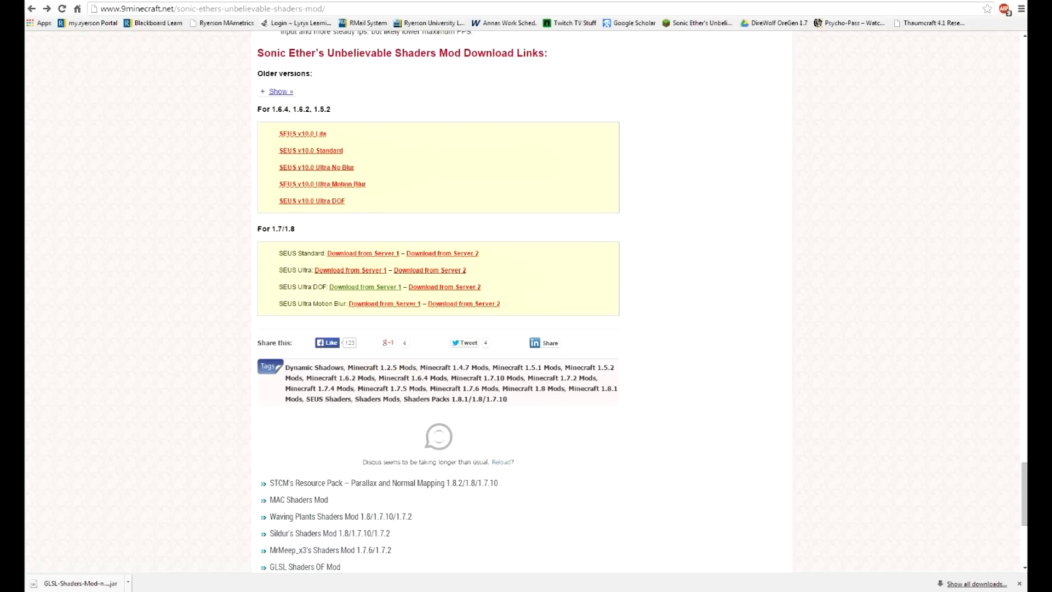
left_click(365, 287)
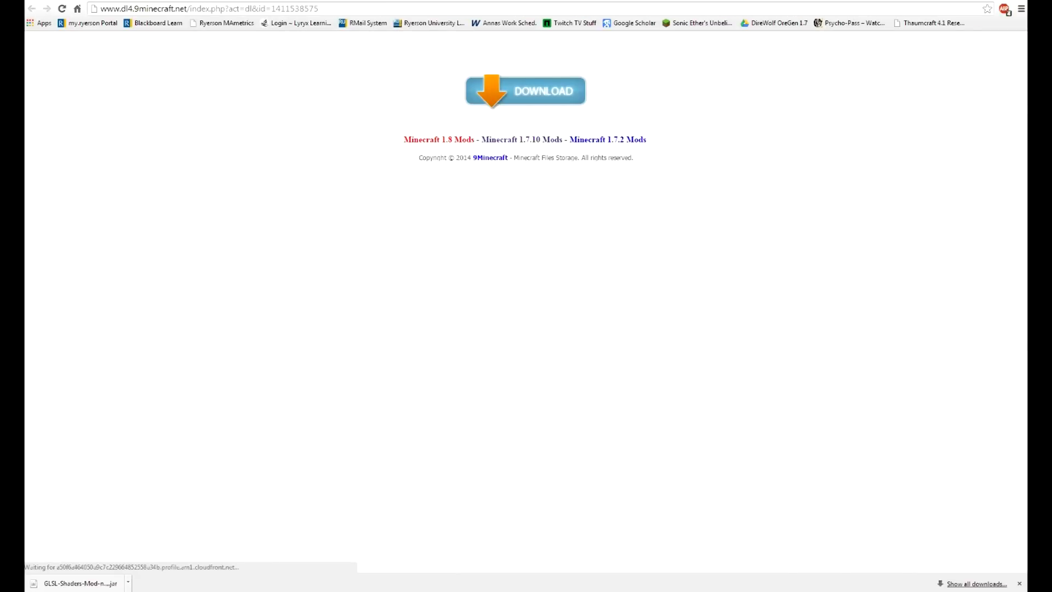
left_click(525, 91)
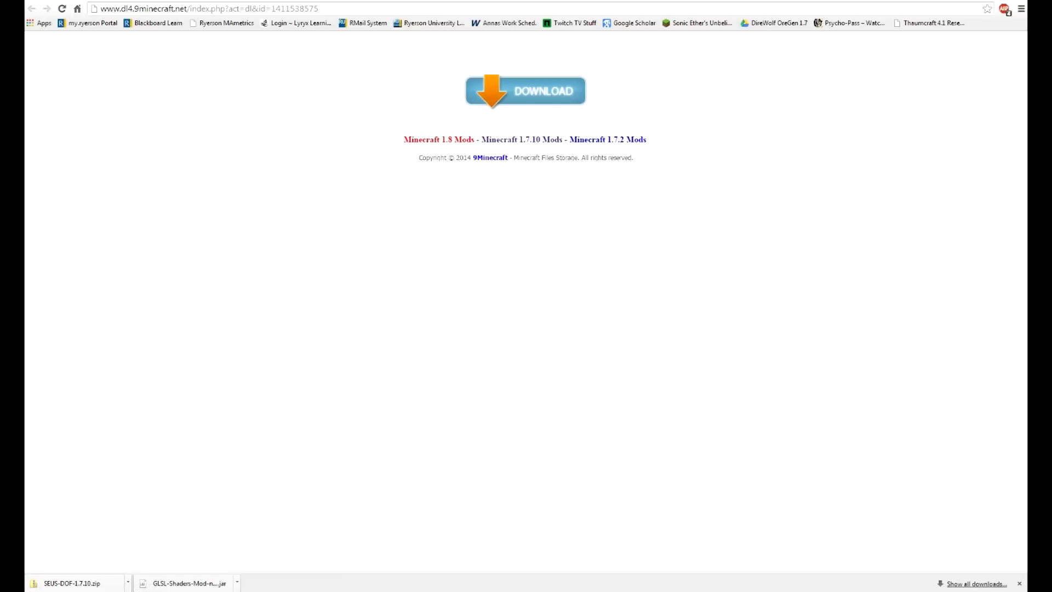
Open the shaderpacks folder in File Explorer and start the Direwolf20 Minecraft 1.7.10 modpack from the Feed The Beast Launcher.
key("alt+Tab")
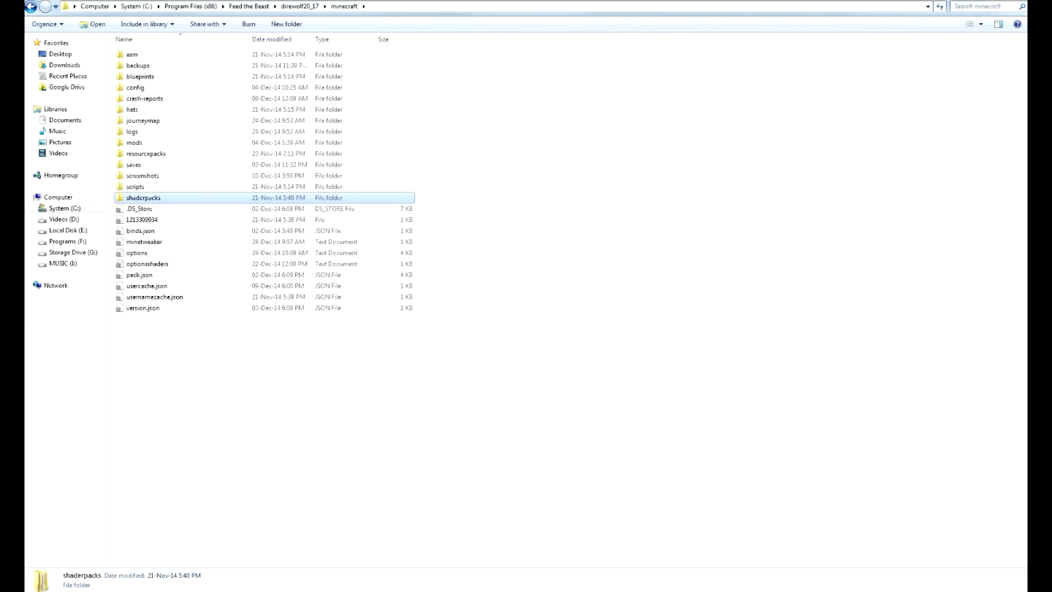
key("Return")
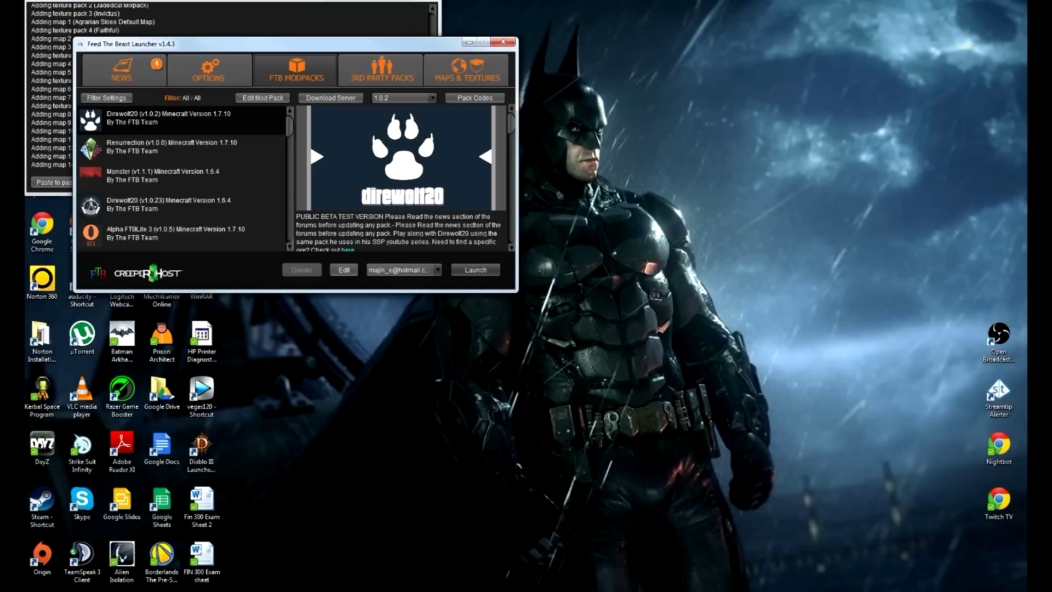
key("Return")
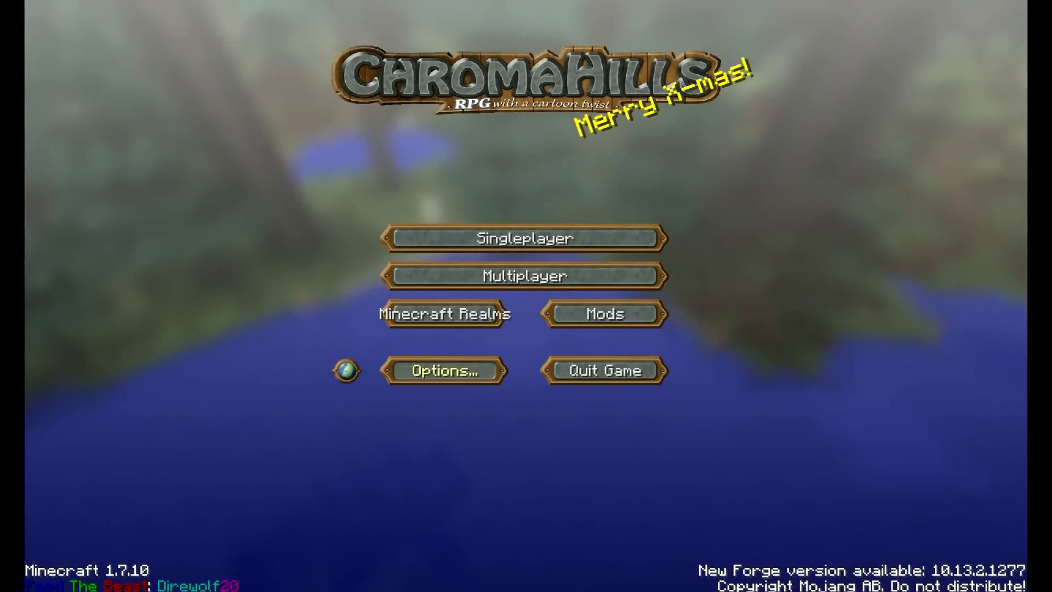
Check the available shaderpacks in the game's Shaders options and return to the general options.
left_click(444, 370)
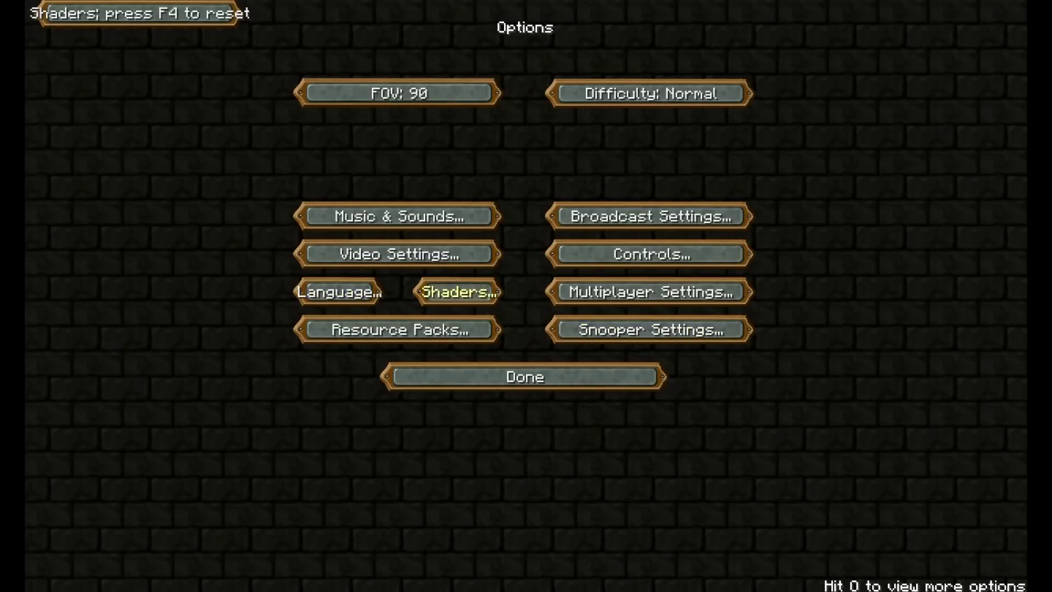
left_click(458, 291)
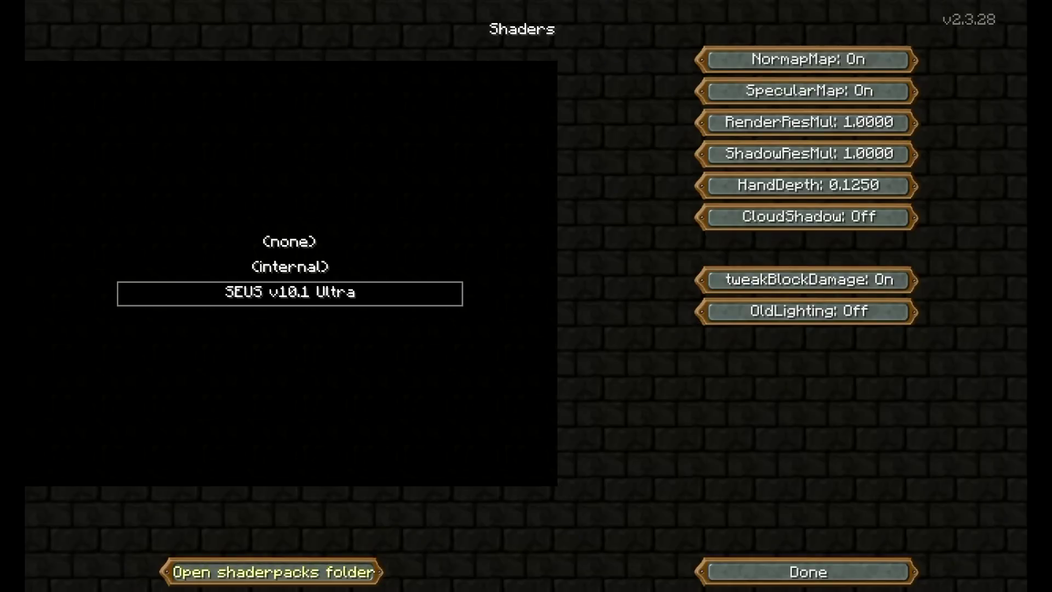
left_click(808, 572)
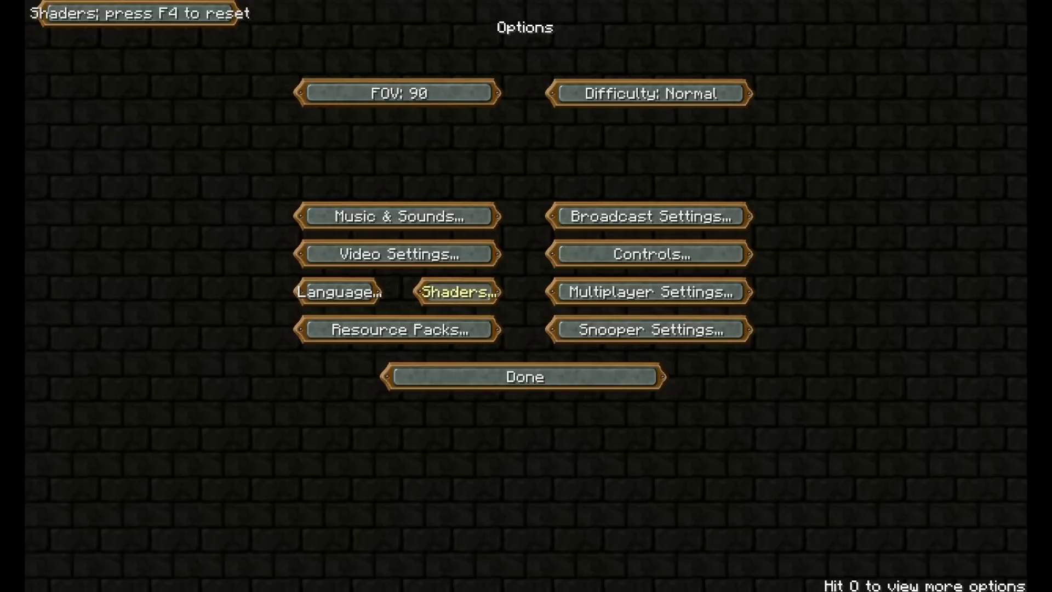
Enter the singleplayer world and check the frame rate in the debug overlay, viewing the shaded surroundings.
left_click(524, 376)
left_click(521, 238)
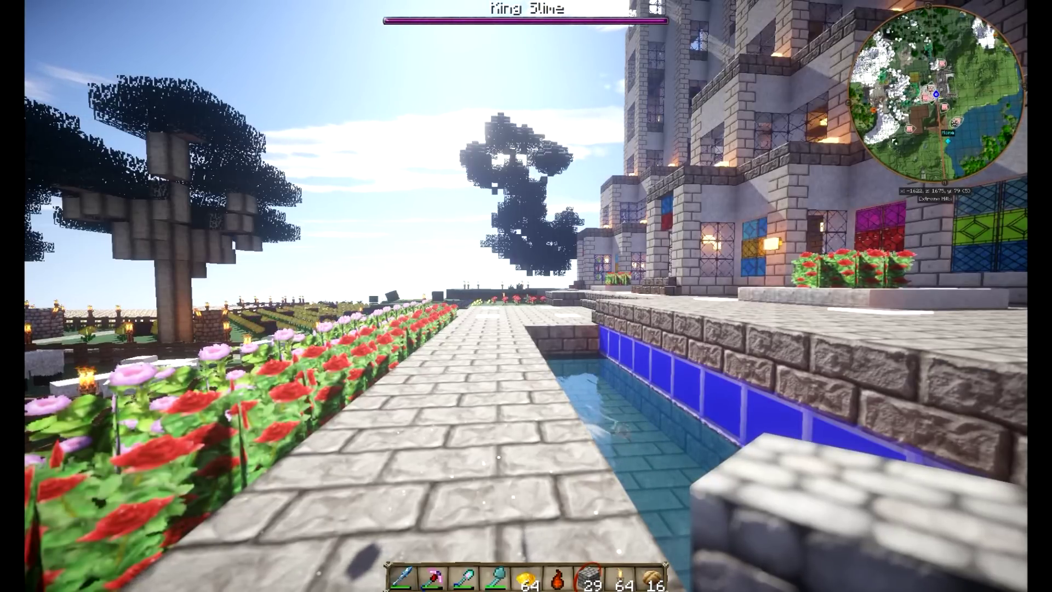
key("F3")
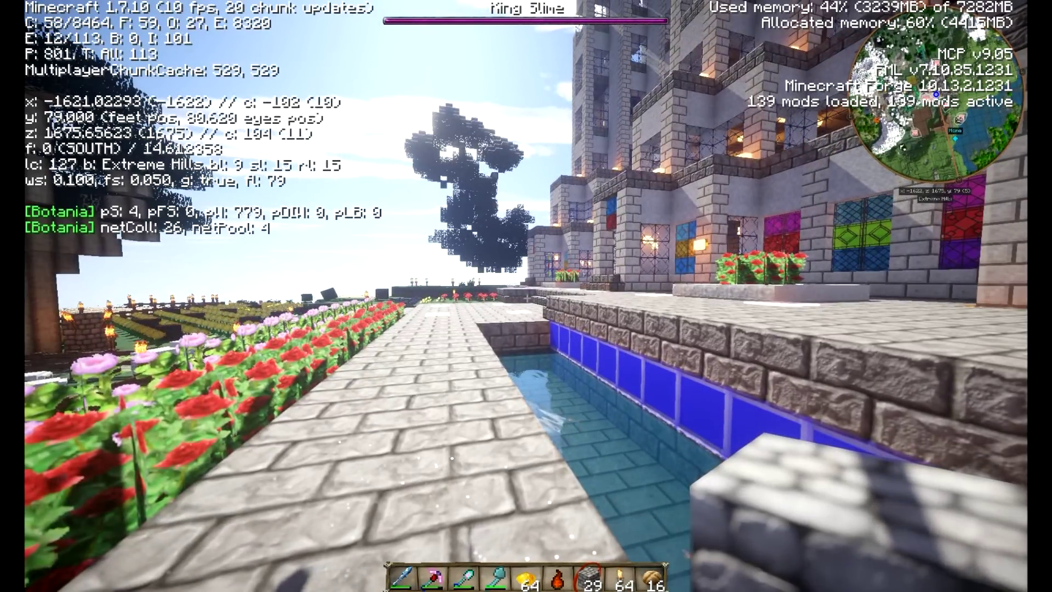
key("F3")
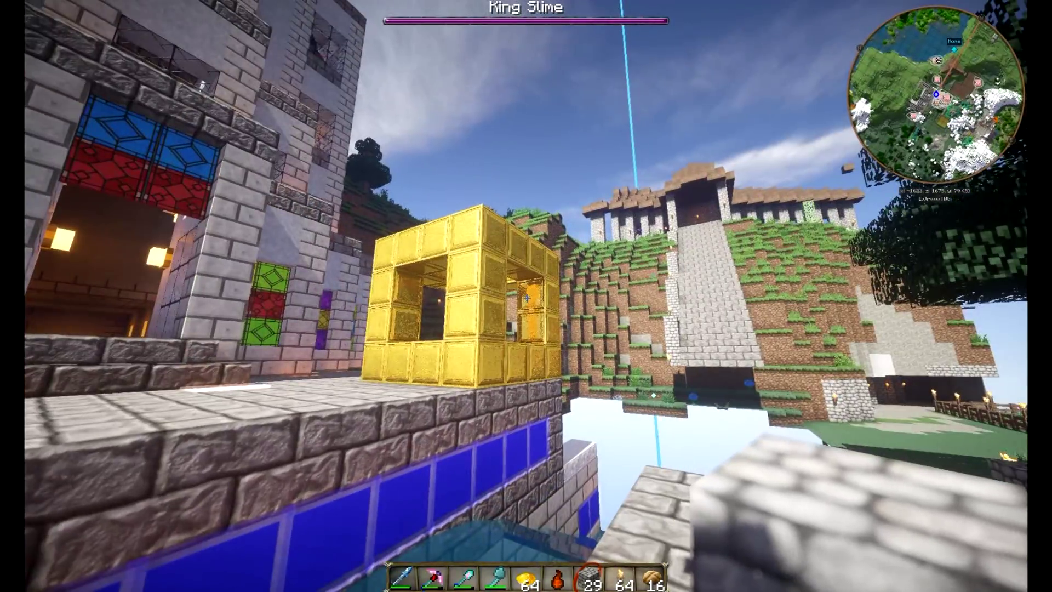
key("w")
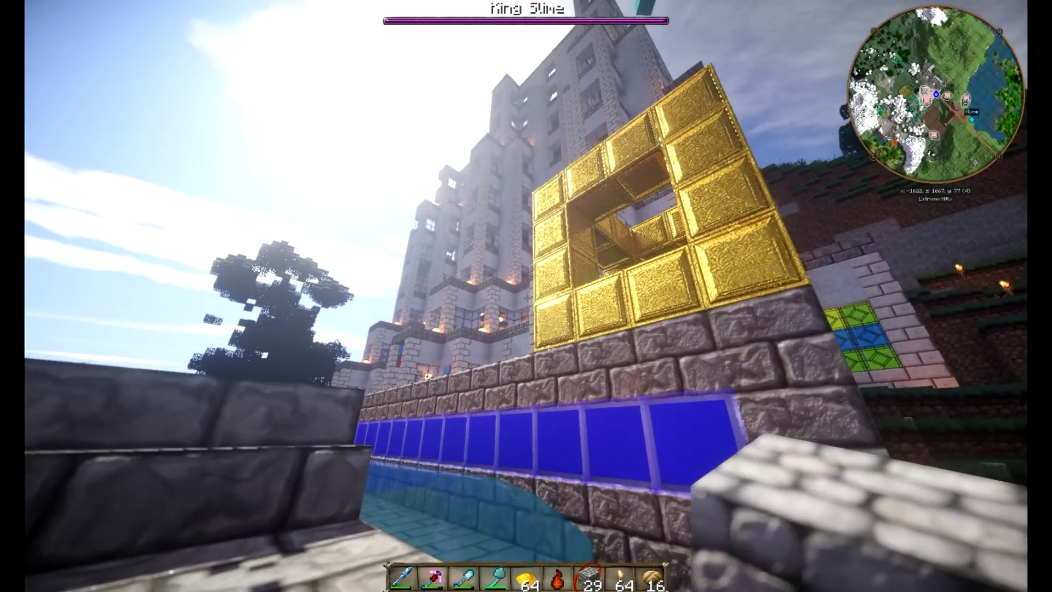
Set the shaderpack to (none) and return to the world to view it without shaders.
key("Escape")
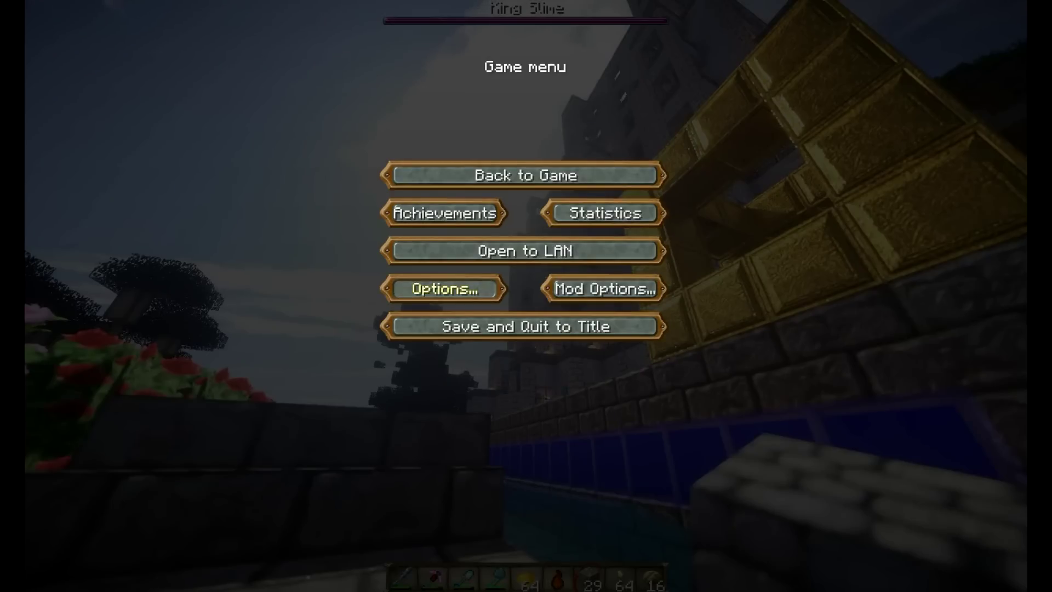
left_click(445, 289)
left_click(450, 291)
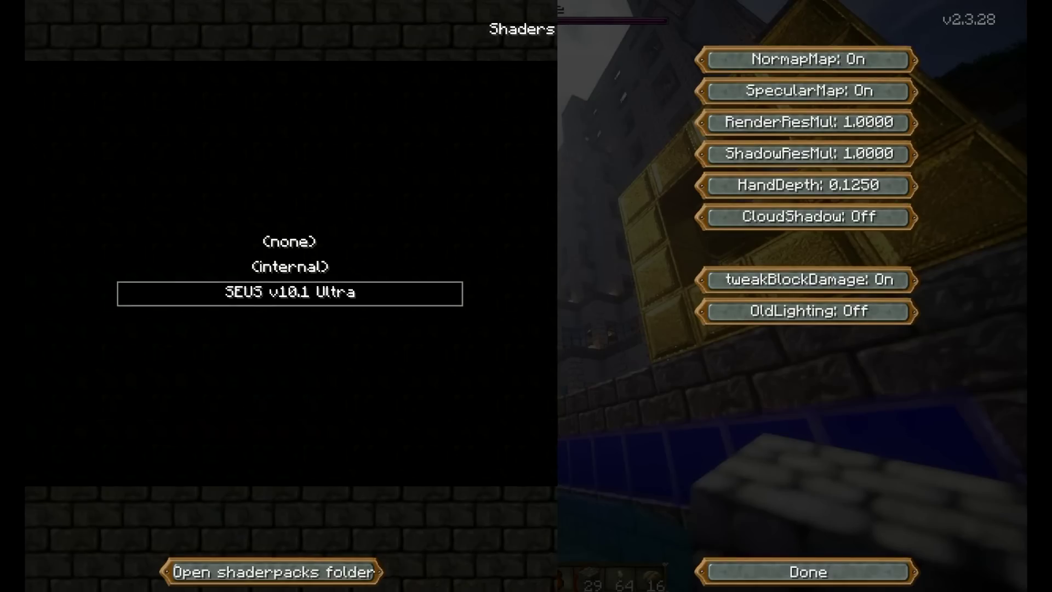
left_click(289, 241)
key("Escape")
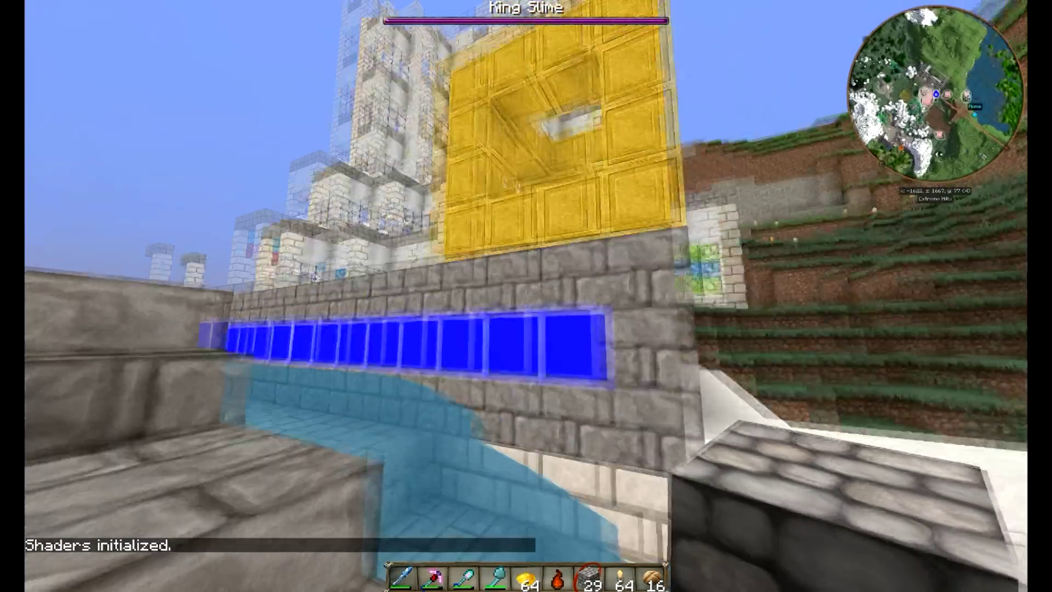
key("s")
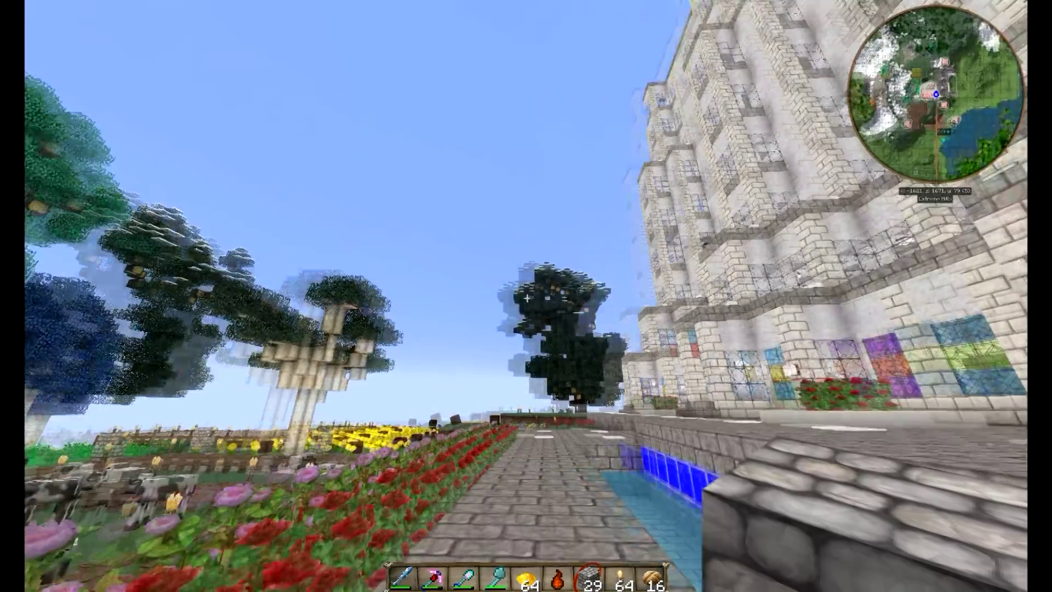
Set the shaderpack to SEUS v10.1 Ultra and return to the world to view the shaded garden.
key("Escape")
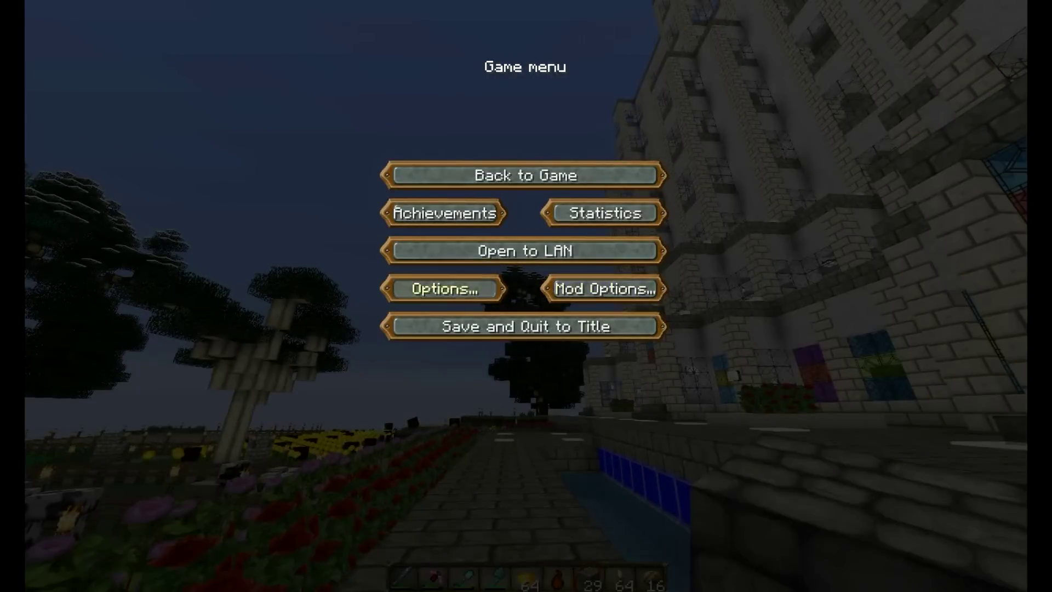
left_click(452, 289)
left_click(452, 289)
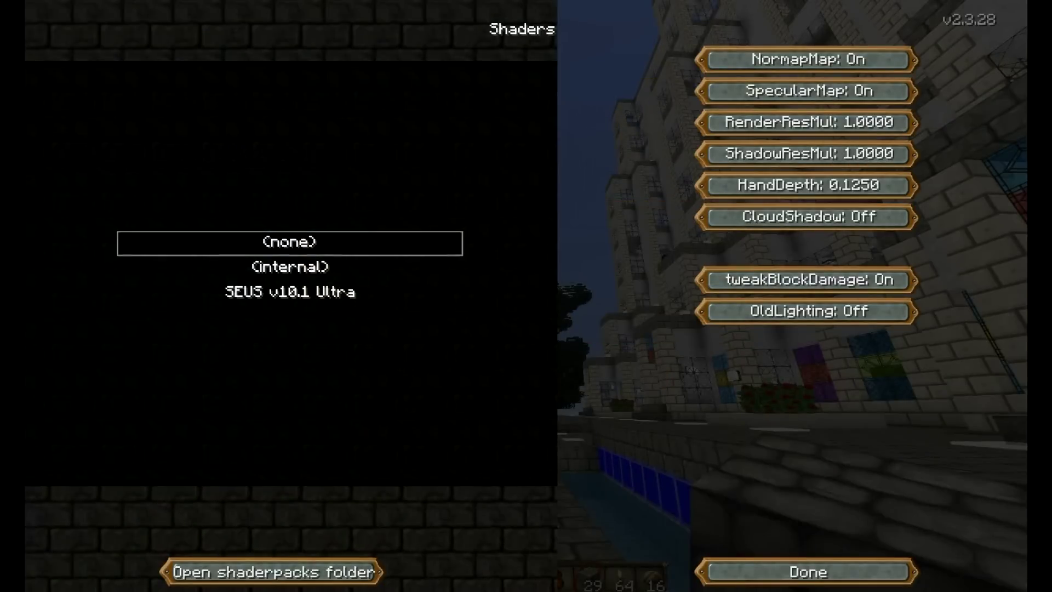
left_click(290, 292)
key("Escape")
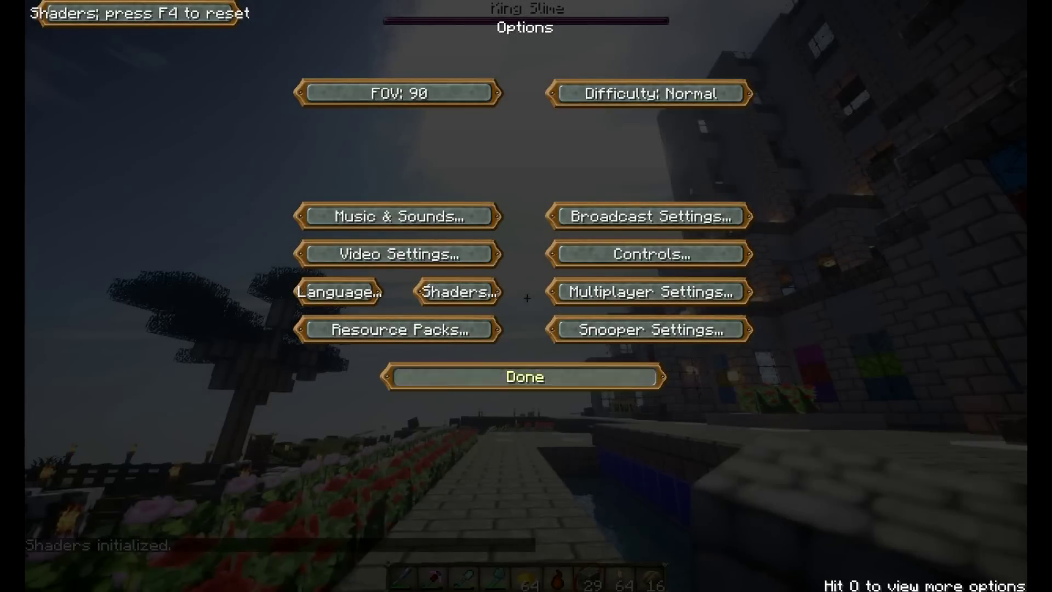
key("Escape")
key("Escape")
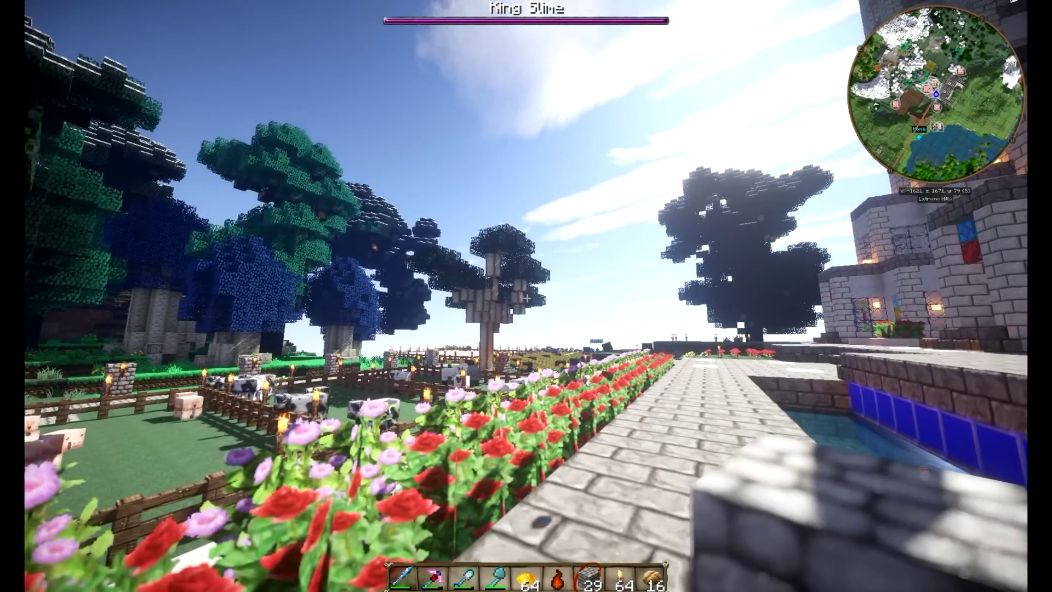
key("w")
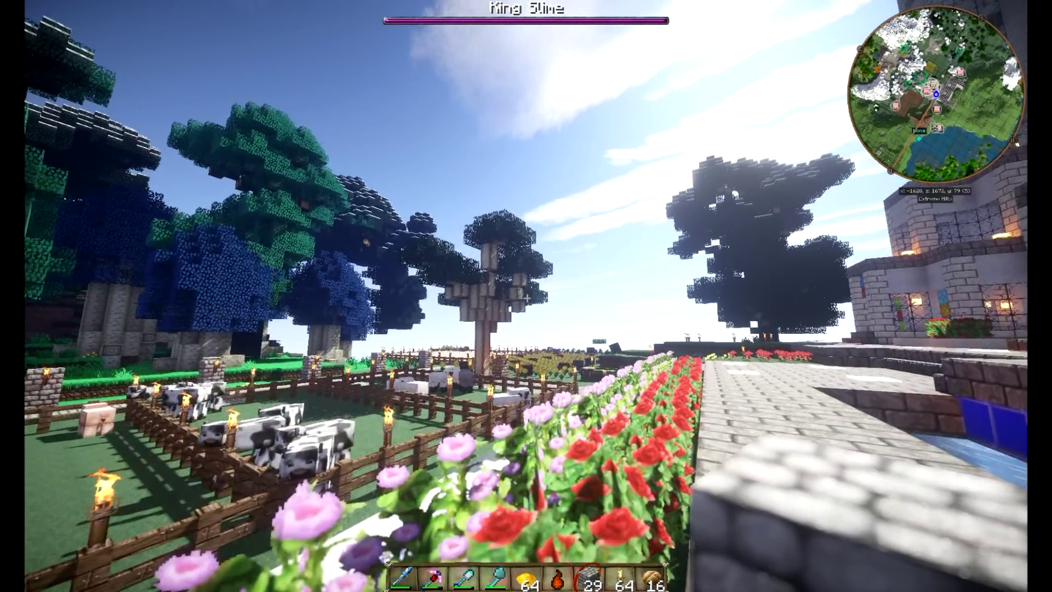